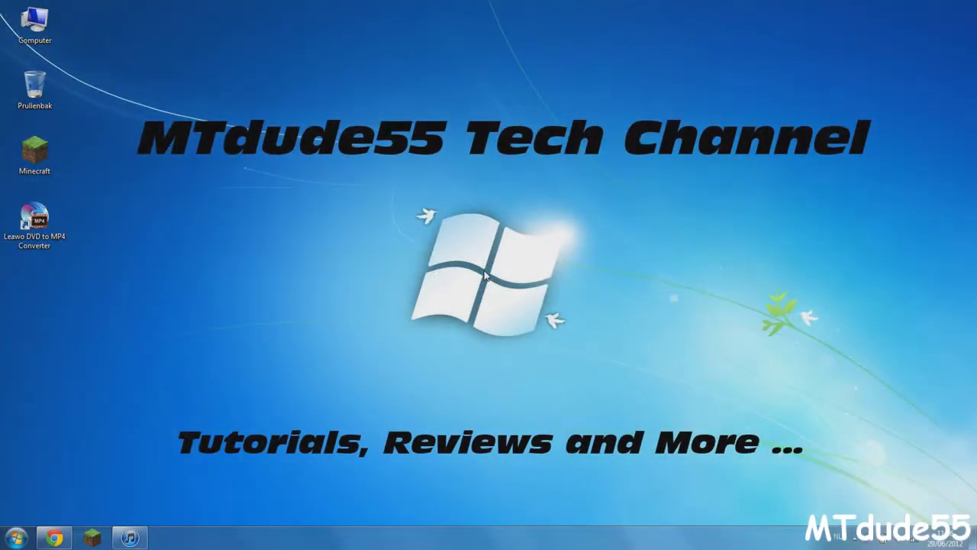
# Open the Leawo Free DVD to MP4 Converter page on CNET, dismiss the installer popups and scroll the review
pyautogui.click(53, 537)
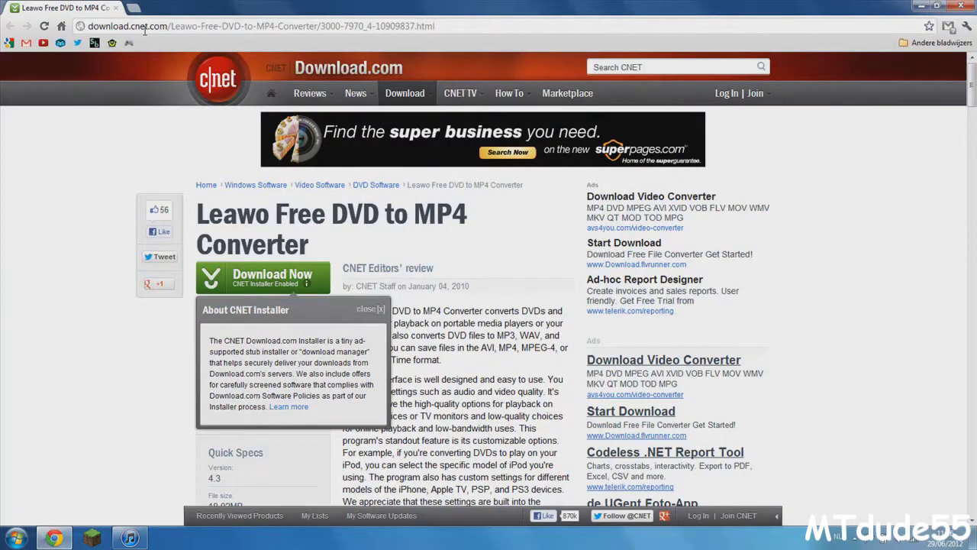
pyautogui.click(382, 309)
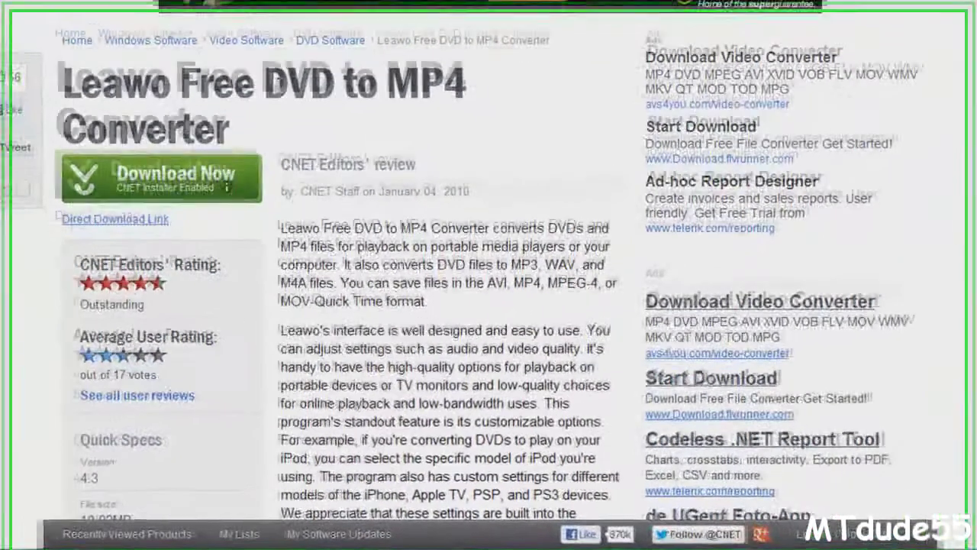
pyautogui.moveTo(331, 214); pyautogui.dragTo(396, 213)
pyautogui.click(309, 143)
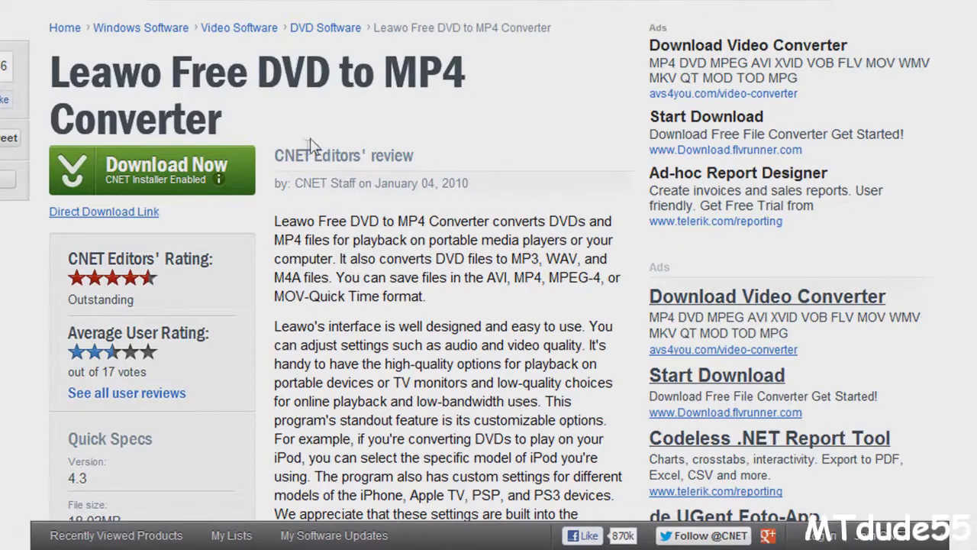
pyautogui.scroll(-2, 523, 271)
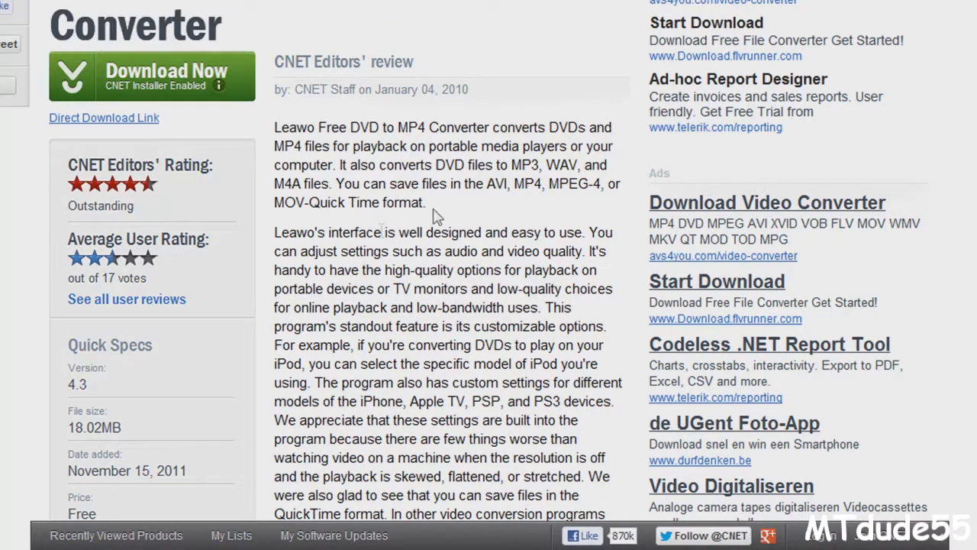
pyautogui.moveTo(149, 88)
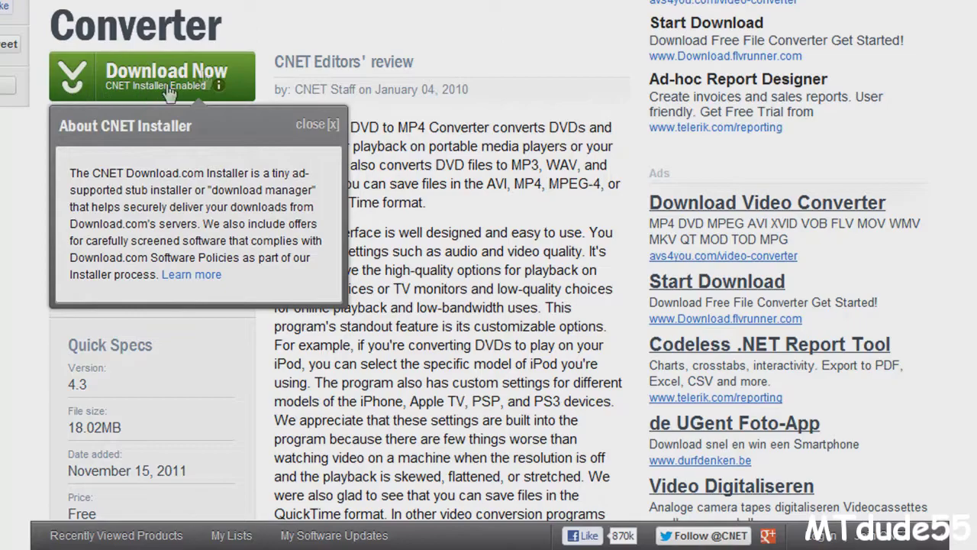
pyautogui.click(333, 125)
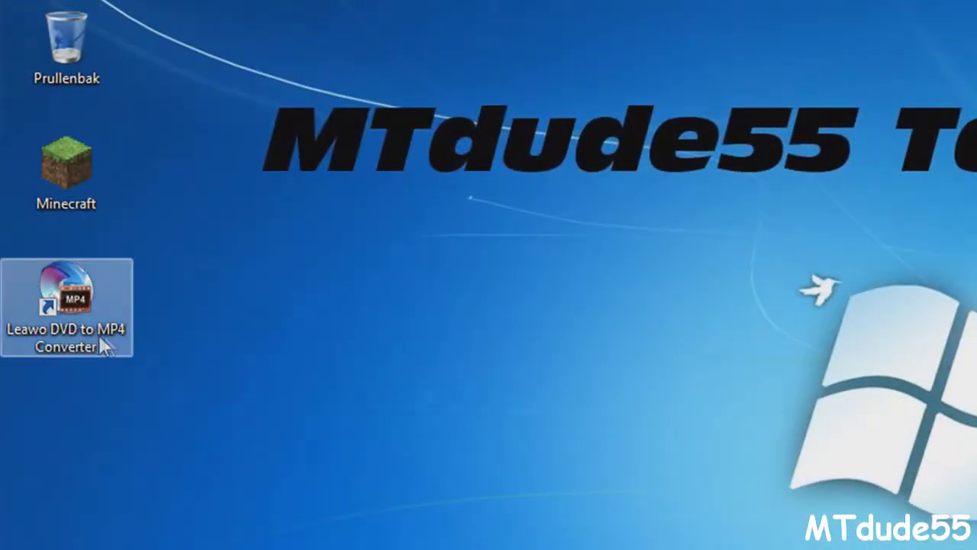
# Launch Leawo DVD to MP4 Converter from its desktop shortcut
pyautogui.doubleClick(70, 308)
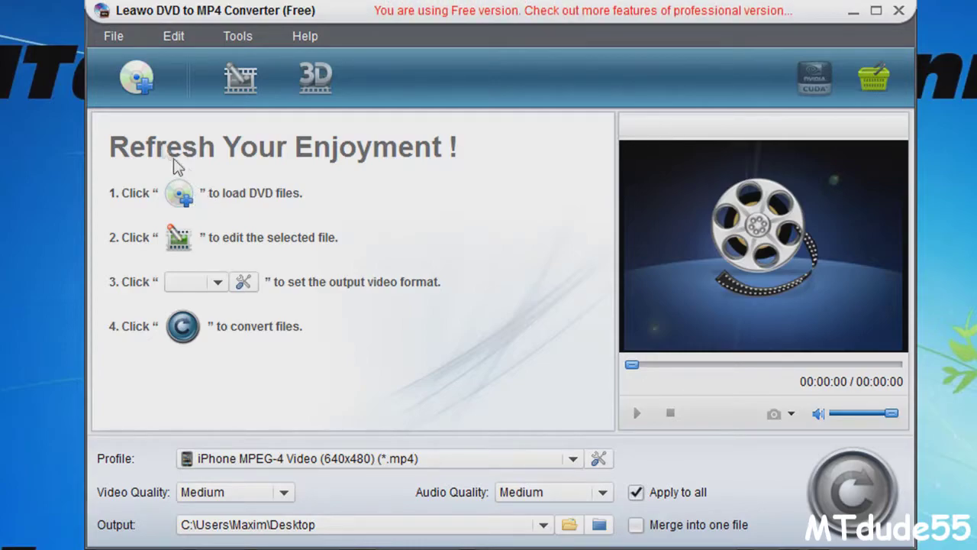
# Load the DVD from the Dvd-rw-station (E:) drive into the converter
pyautogui.click(137, 76)
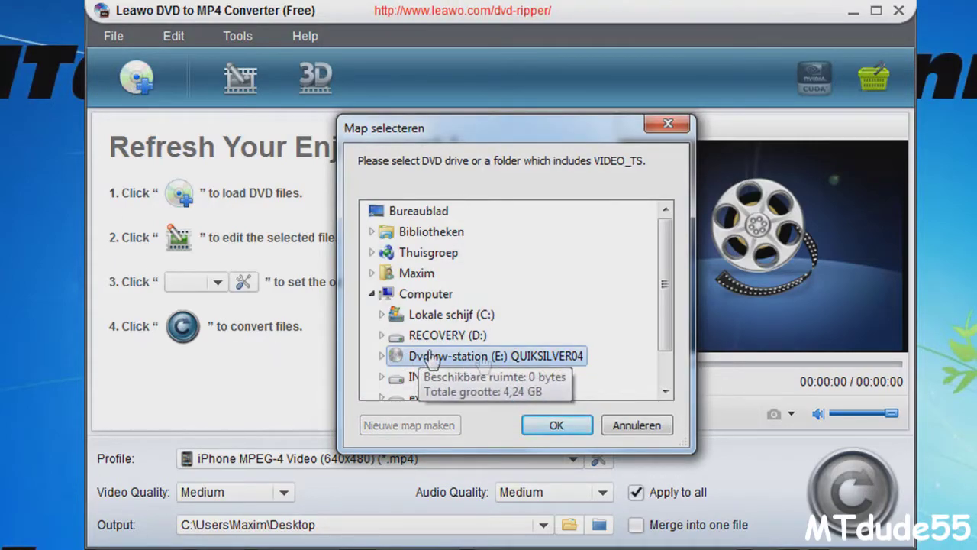
pyautogui.click(558, 426)
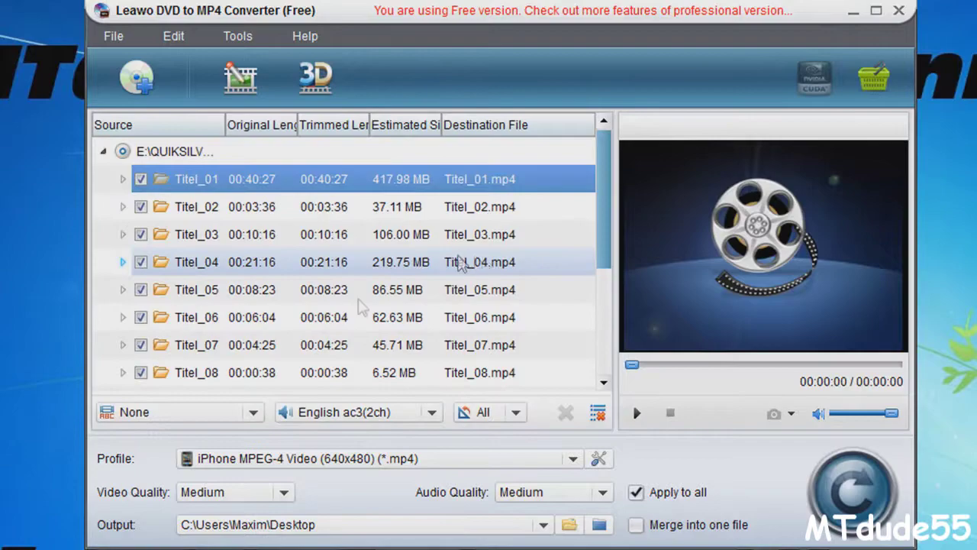
pyautogui.scroll(-3, 252, 253)
pyautogui.scroll(1, 248, 256)
pyautogui.scroll(2, 248, 256)
# Untick Titel_01 through Titel_06 to exclude them from conversion
pyautogui.click(140, 179)
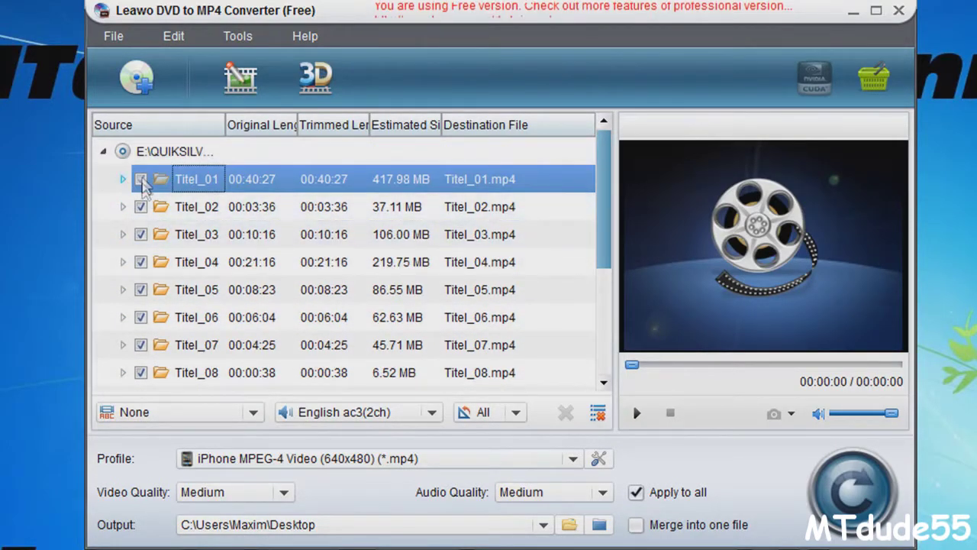
pyautogui.click(140, 206)
pyautogui.click(140, 234)
pyautogui.click(141, 261)
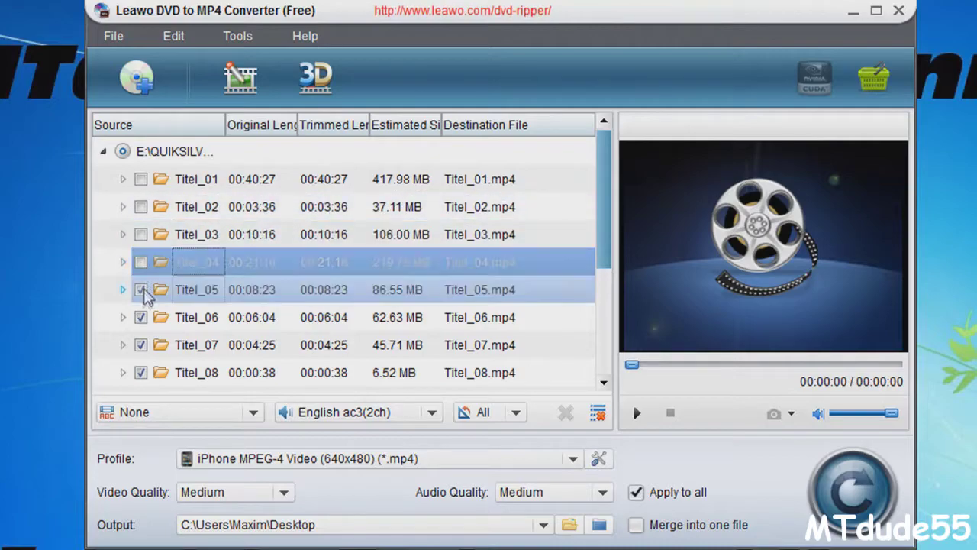
pyautogui.click(140, 289)
pyautogui.click(141, 317)
# Untick Titel_08 through Titel_15 and select Titel_07, the only title left checked
pyautogui.scroll(-3, 153, 321)
pyautogui.click(140, 371)
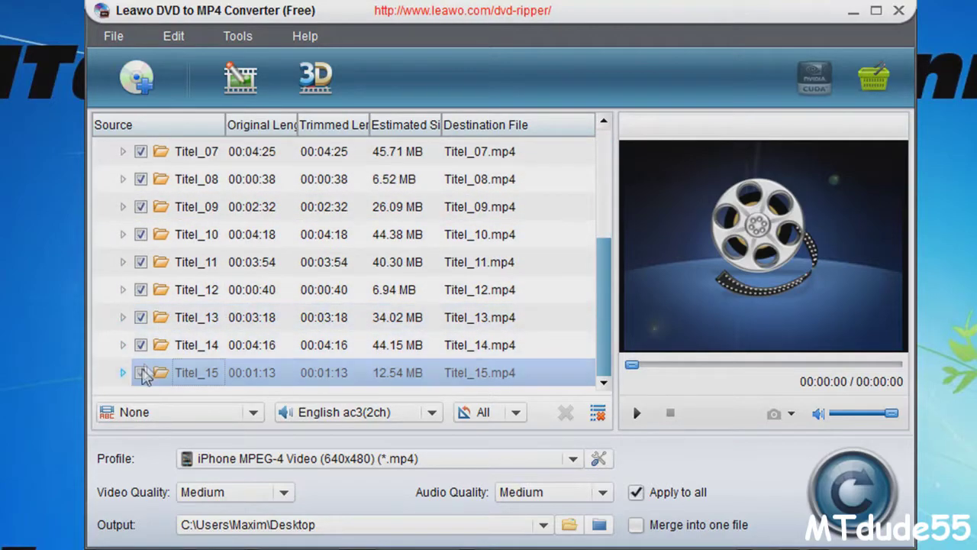
pyautogui.click(141, 344)
pyautogui.click(141, 316)
pyautogui.click(140, 289)
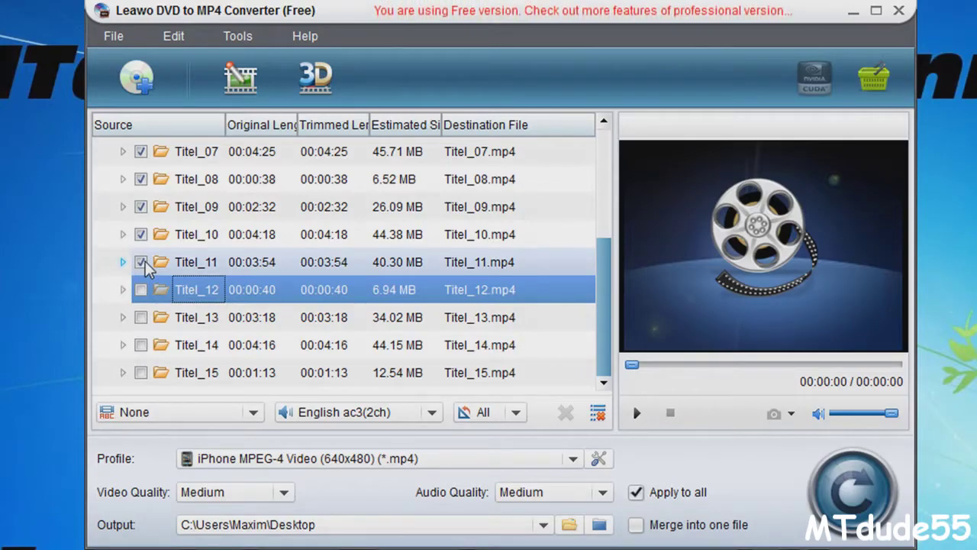
pyautogui.click(140, 261)
pyautogui.click(140, 234)
pyautogui.click(140, 234)
pyautogui.click(140, 206)
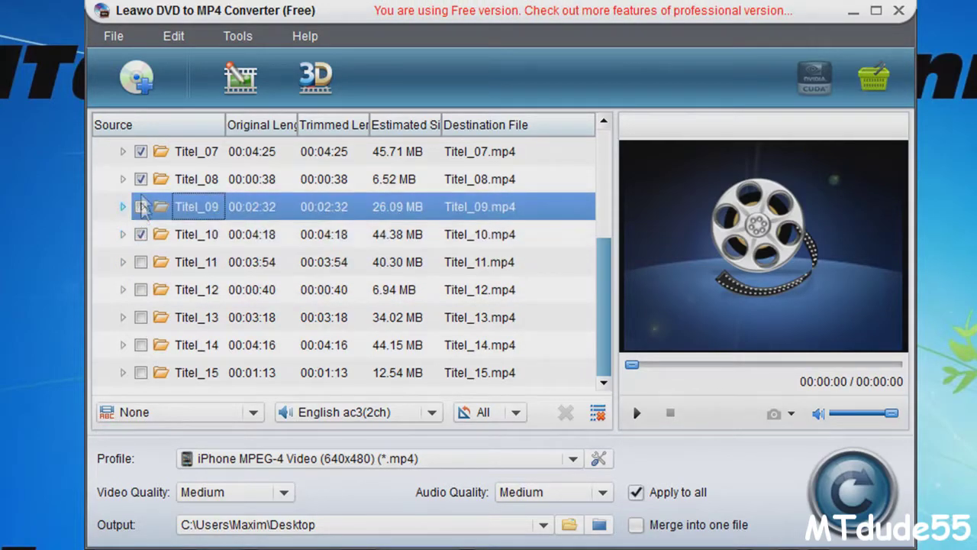
pyautogui.click(140, 178)
pyautogui.click(140, 235)
pyautogui.scroll(2, 191, 244)
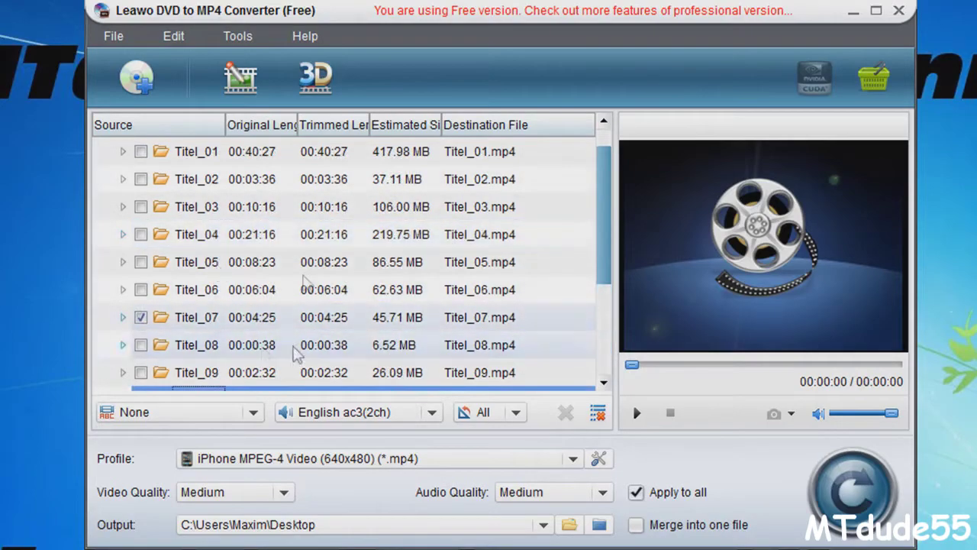
pyautogui.click(203, 320)
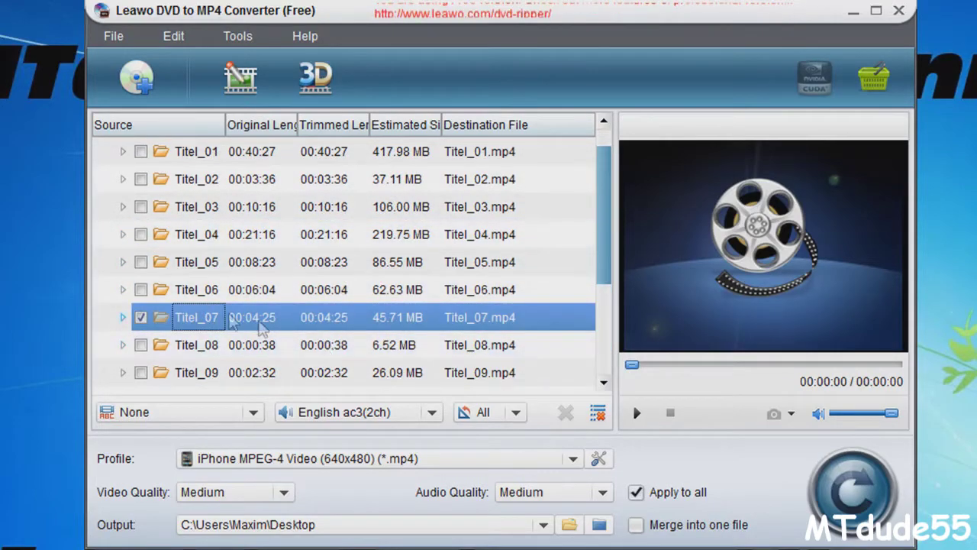
# Preview Titel_07, pause it at 00:00:05, and keep English ac3(2ch) as the audio track
pyautogui.doubleClick(203, 320)
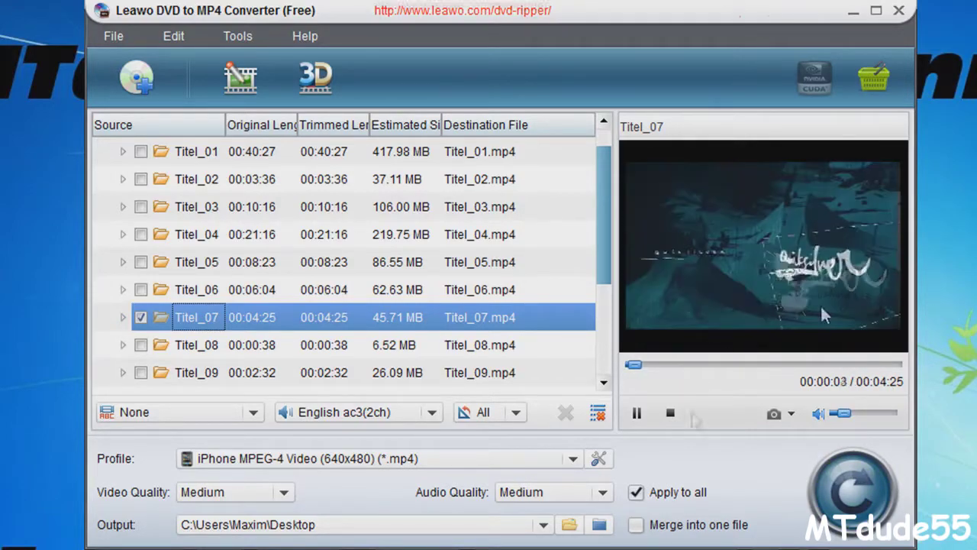
pyautogui.click(638, 413)
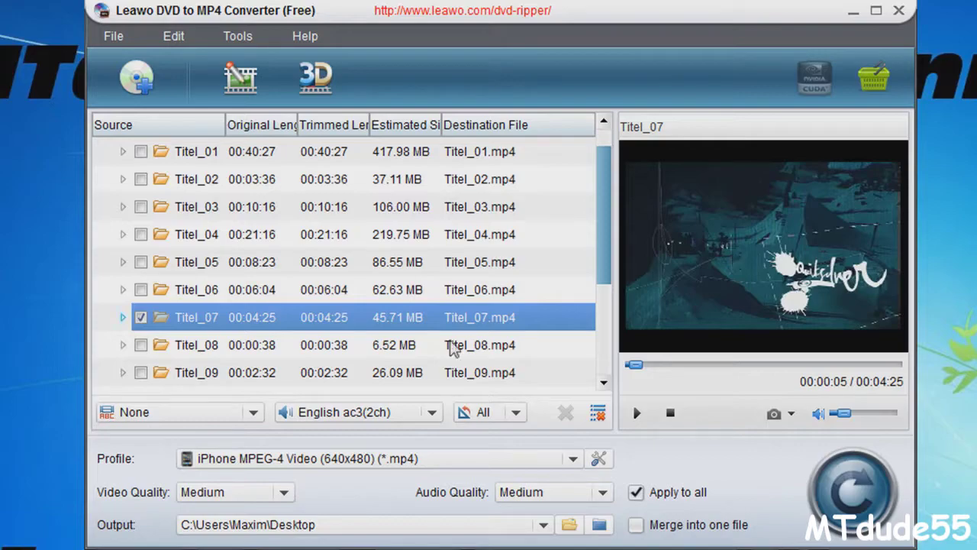
pyautogui.click(429, 415)
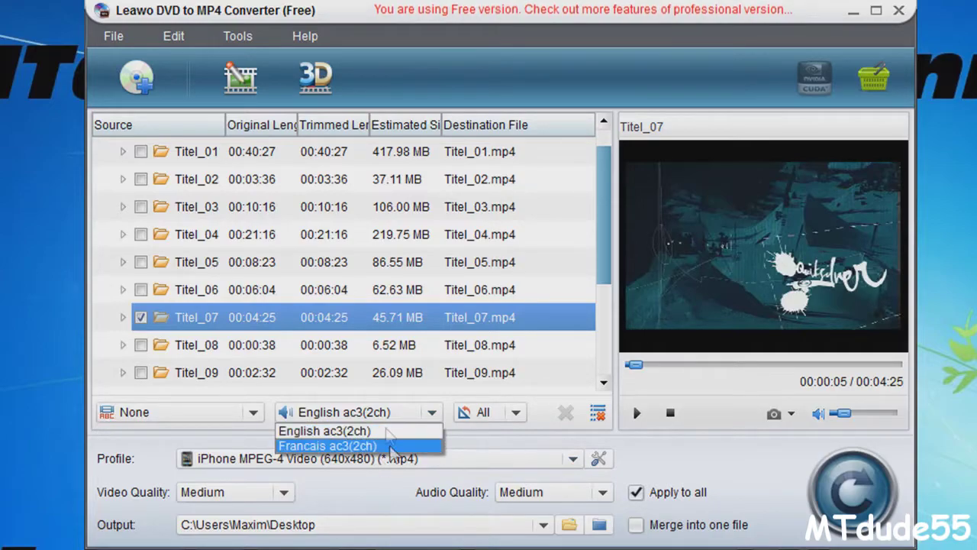
pyautogui.click(419, 432)
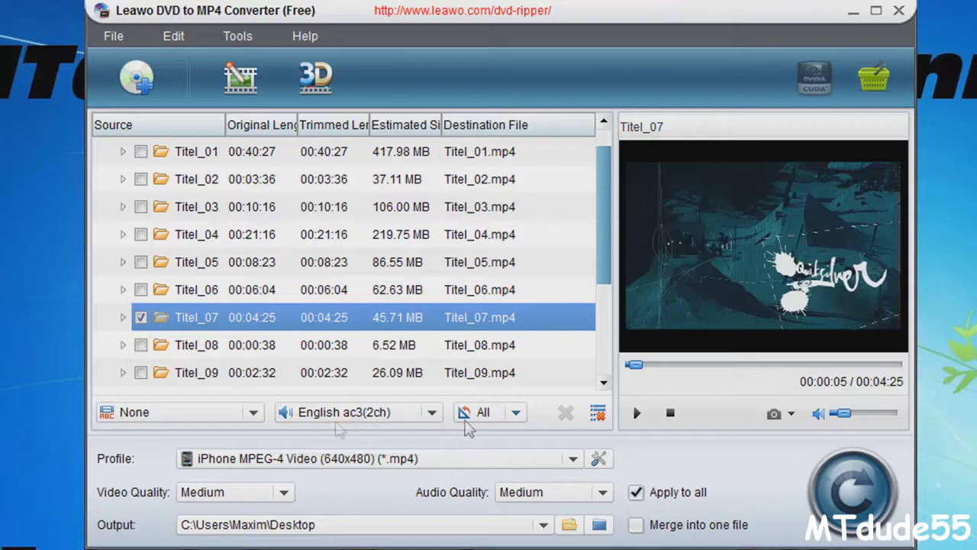
# Pick iPhone MPEG-4 Video (640x480) (*.mp4) from the iPhone group of the Profile list
pyautogui.click(573, 460)
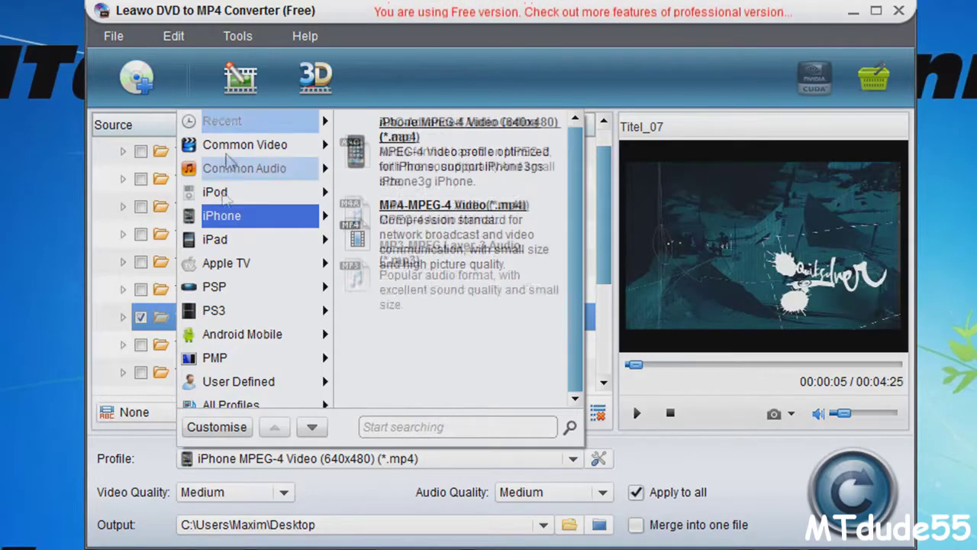
pyautogui.moveTo(232, 205)
pyautogui.scroll(-3, 494, 214)
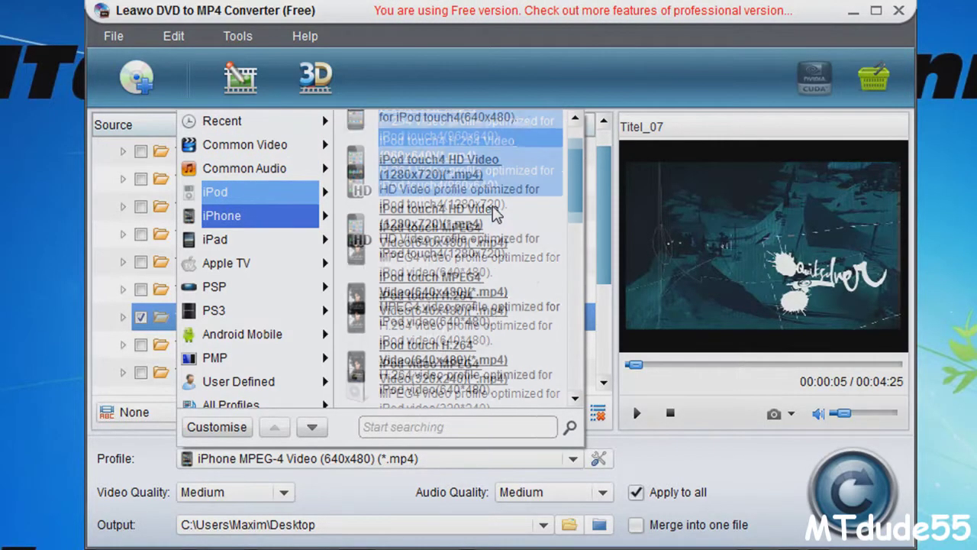
pyautogui.scroll(-5, 513, 218)
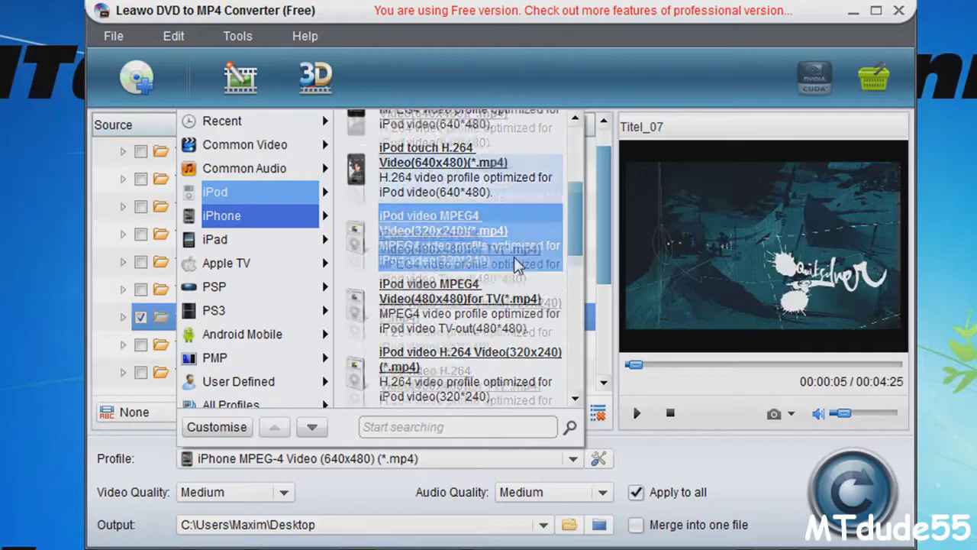
pyautogui.scroll(-3, 472, 306)
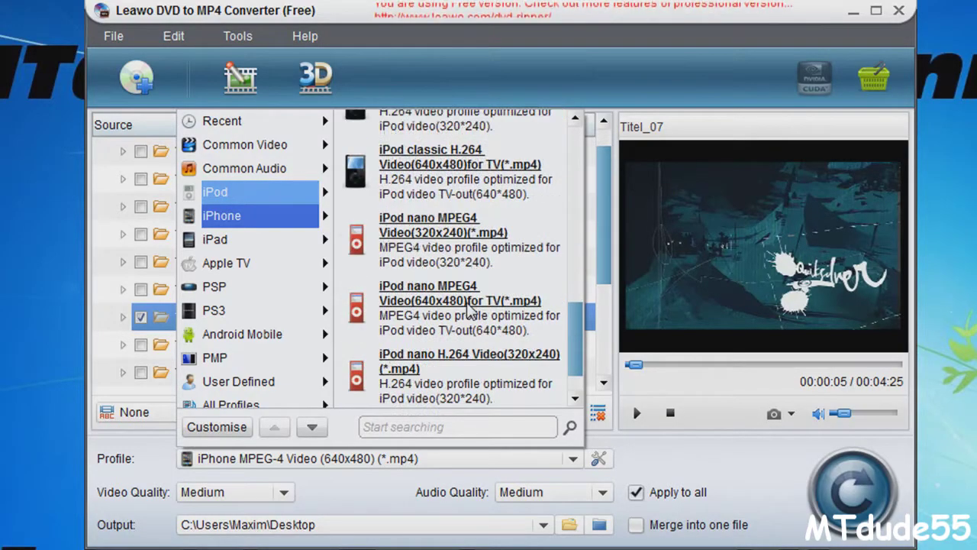
pyautogui.scroll(-1, 469, 308)
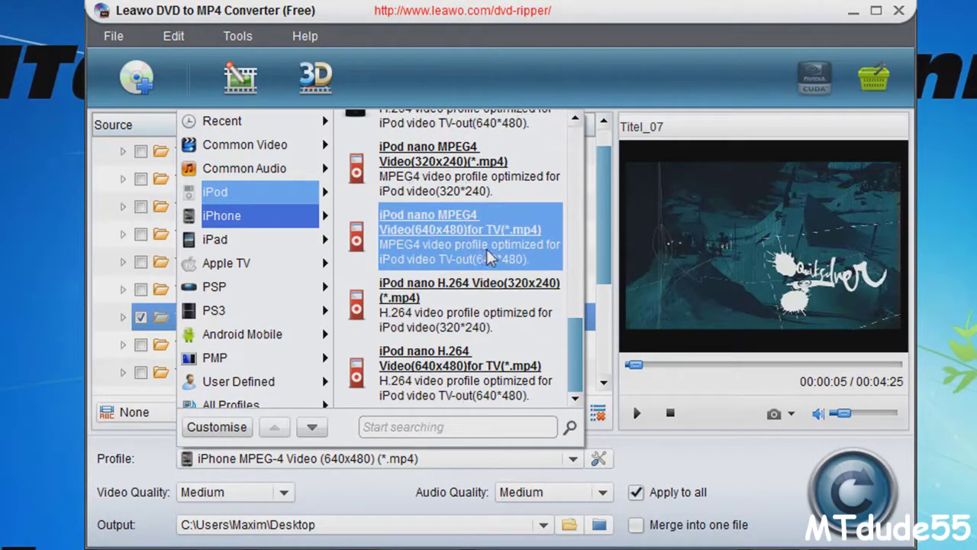
pyautogui.moveTo(287, 222)
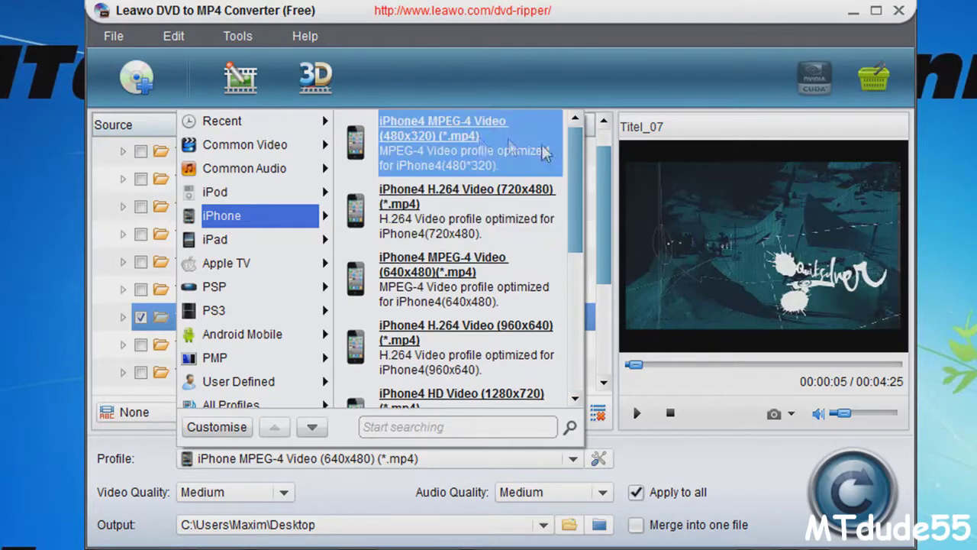
pyautogui.scroll(-4, 530, 181)
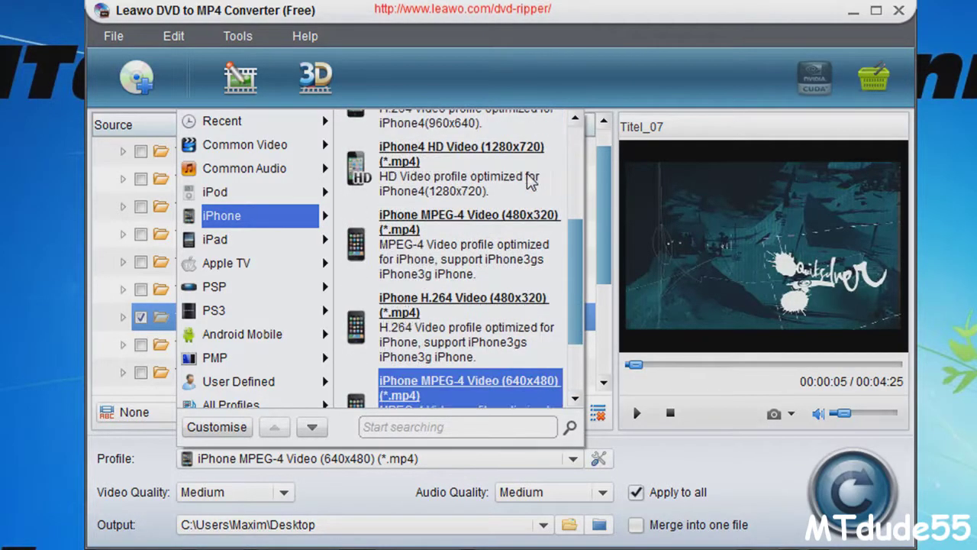
pyautogui.scroll(-1, 500, 238)
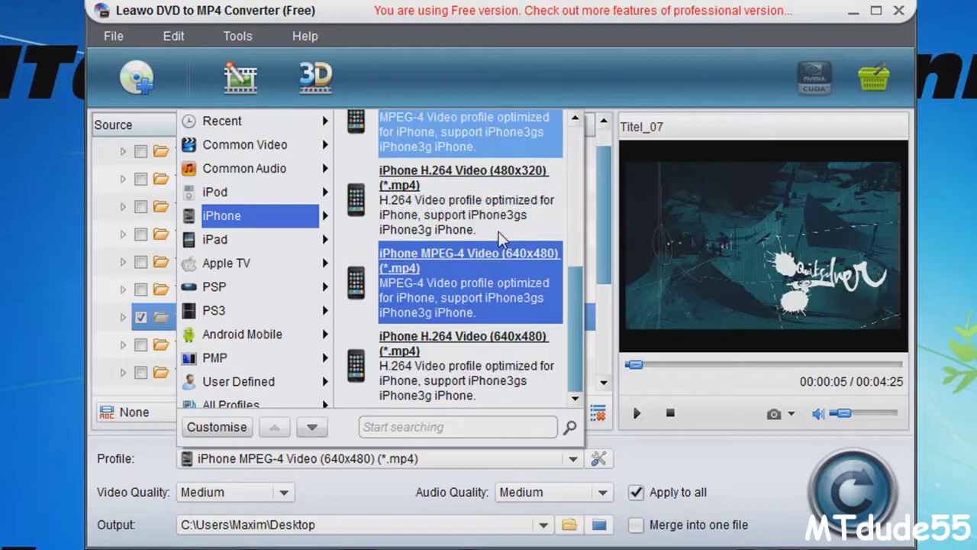
pyautogui.scroll(5, 500, 238)
pyautogui.moveTo(271, 265)
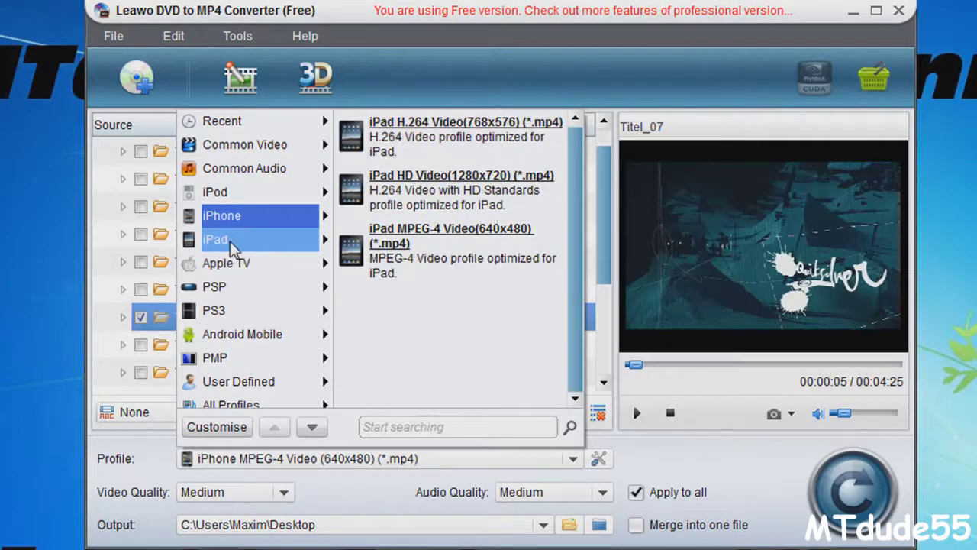
pyautogui.moveTo(238, 270)
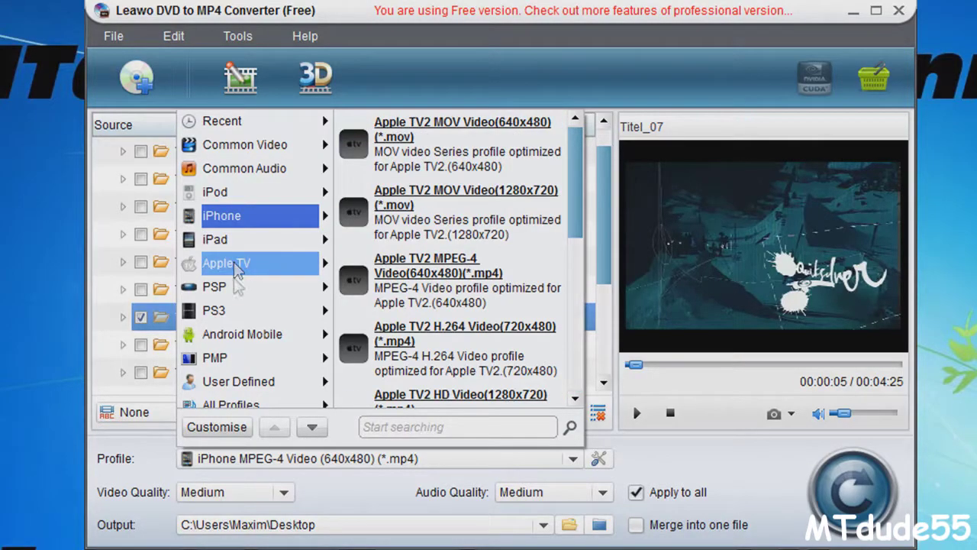
pyautogui.moveTo(235, 313)
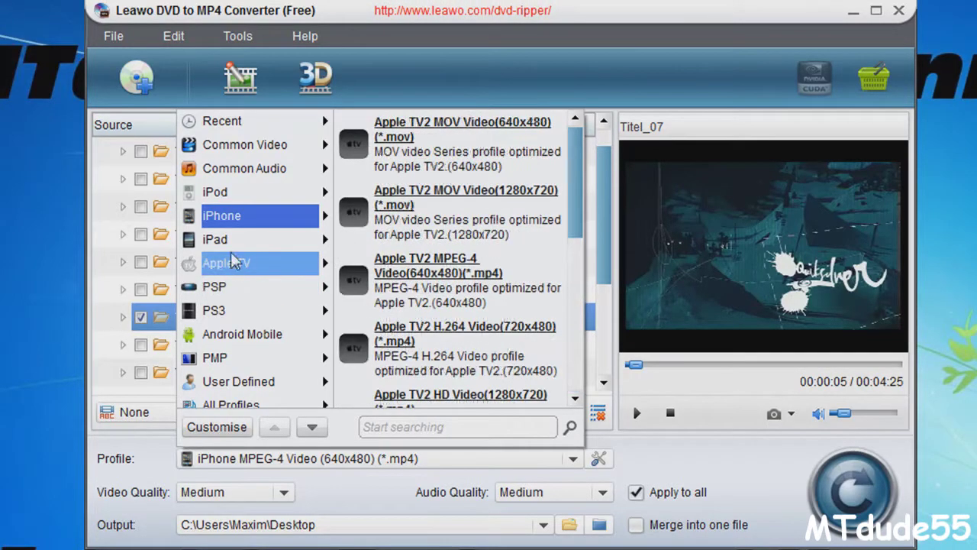
pyautogui.moveTo(219, 220)
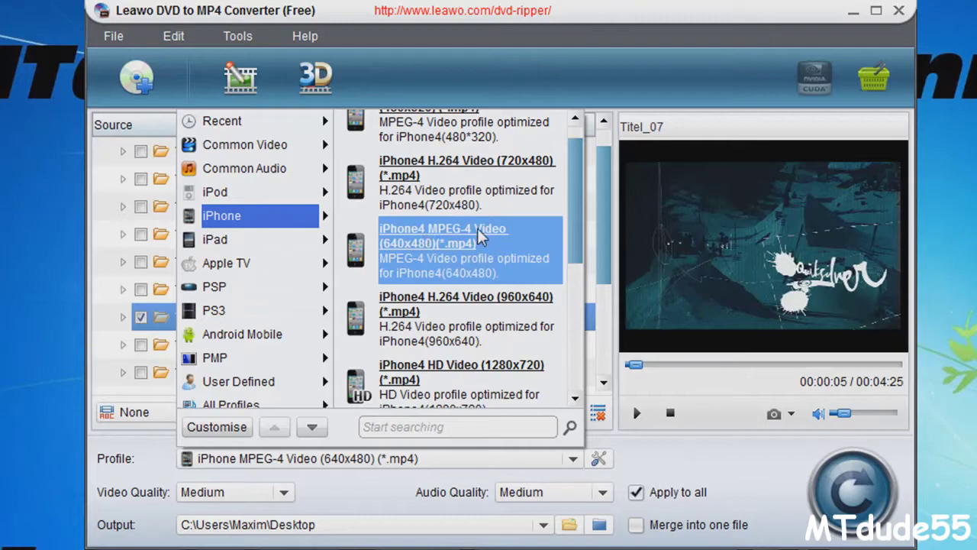
pyautogui.scroll(-2, 546, 290)
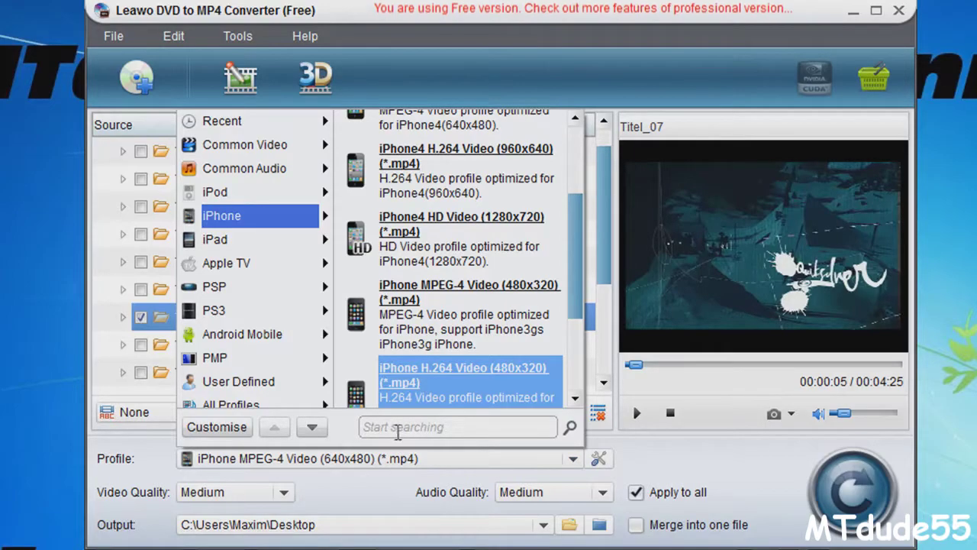
pyautogui.scroll(-2, 535, 273)
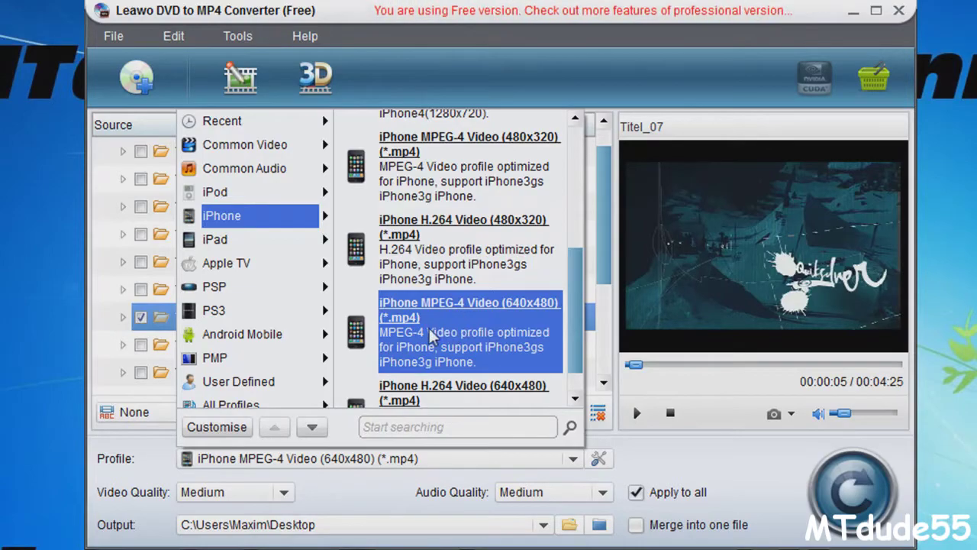
pyautogui.click(467, 473)
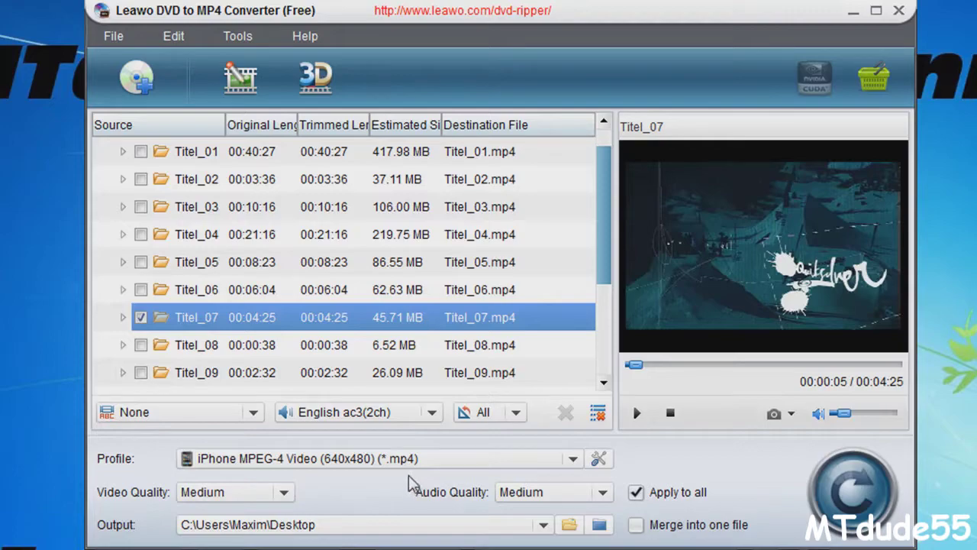
pyautogui.click(286, 493)
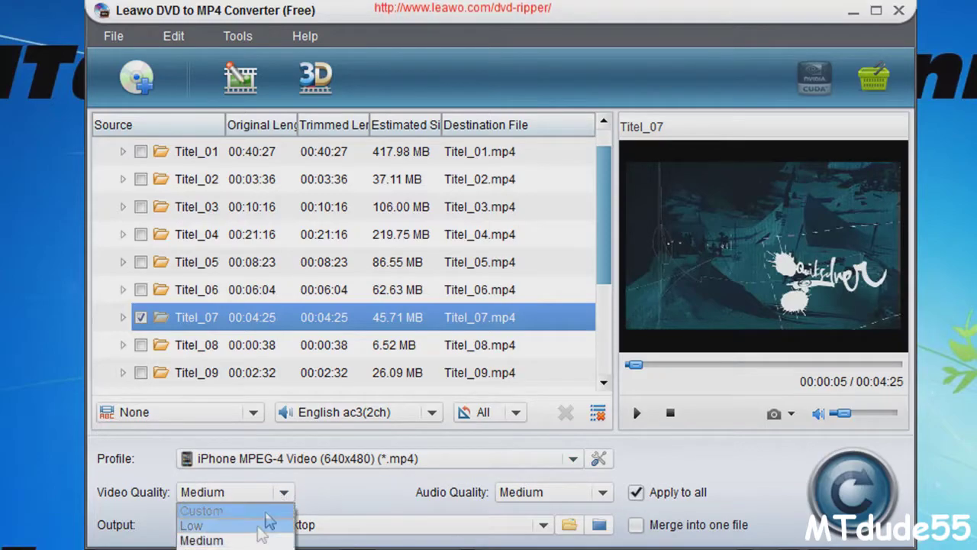
pyautogui.click(381, 517)
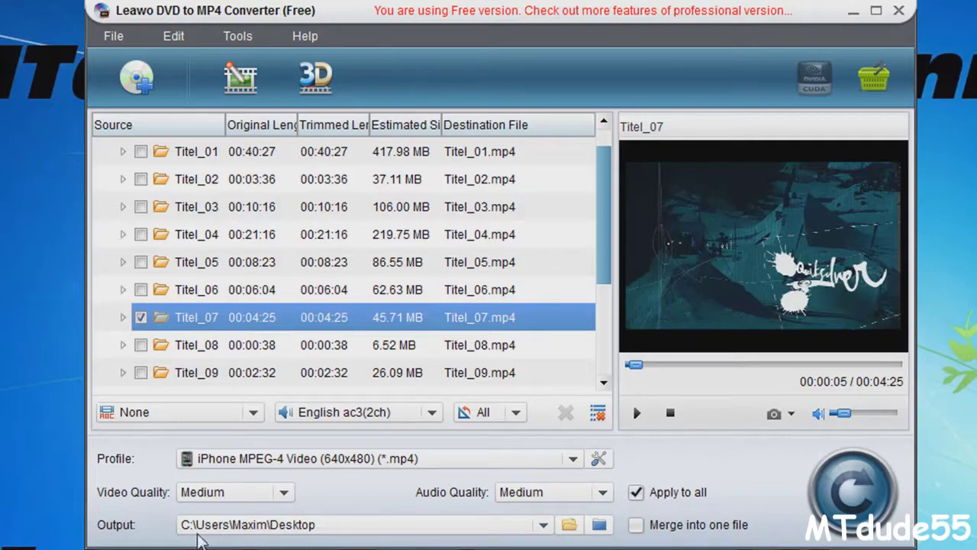
pyautogui.click(567, 526)
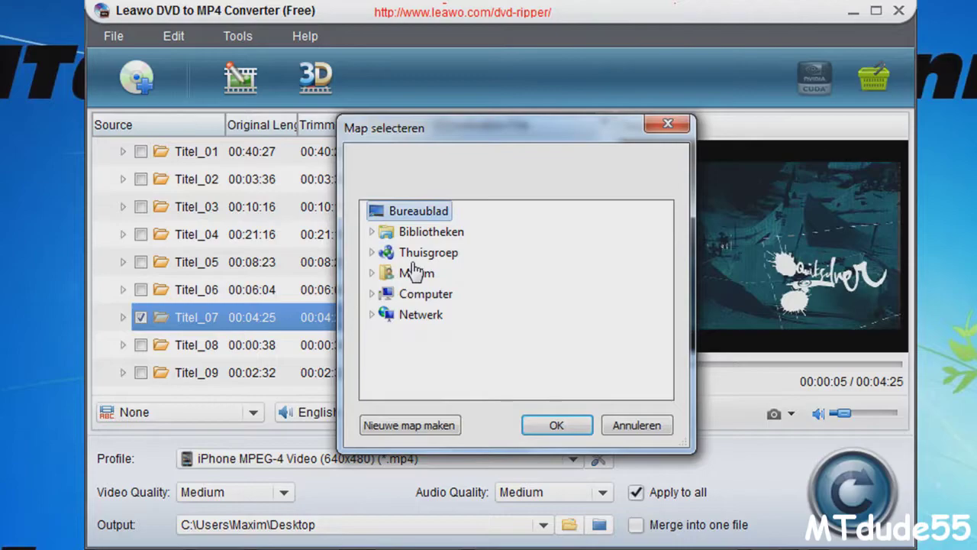
pyautogui.click(574, 425)
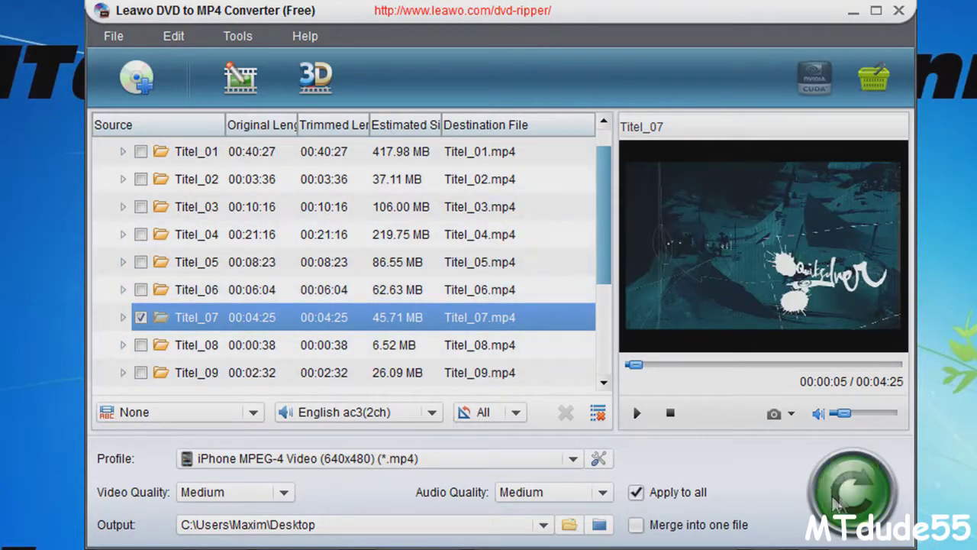
# Convert Titel_07 to Titel_07.mp4, then close the converter after it finishes at 100%
pyautogui.click(847, 495)
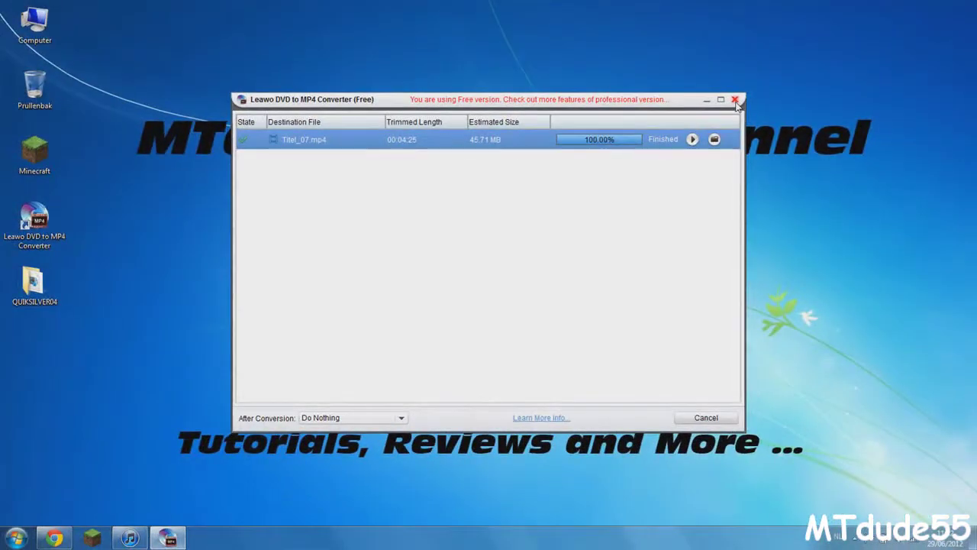
pyautogui.click(898, 10)
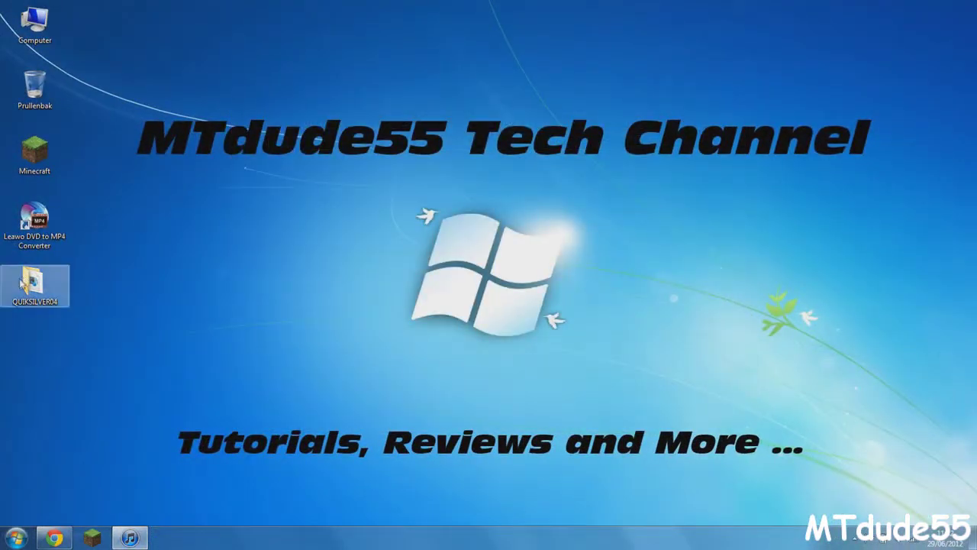
# Open the QUIKSILVER04 desktop folder, play Titel_07 in Media Player, pause it and close the player
pyautogui.doubleClick(22, 305)
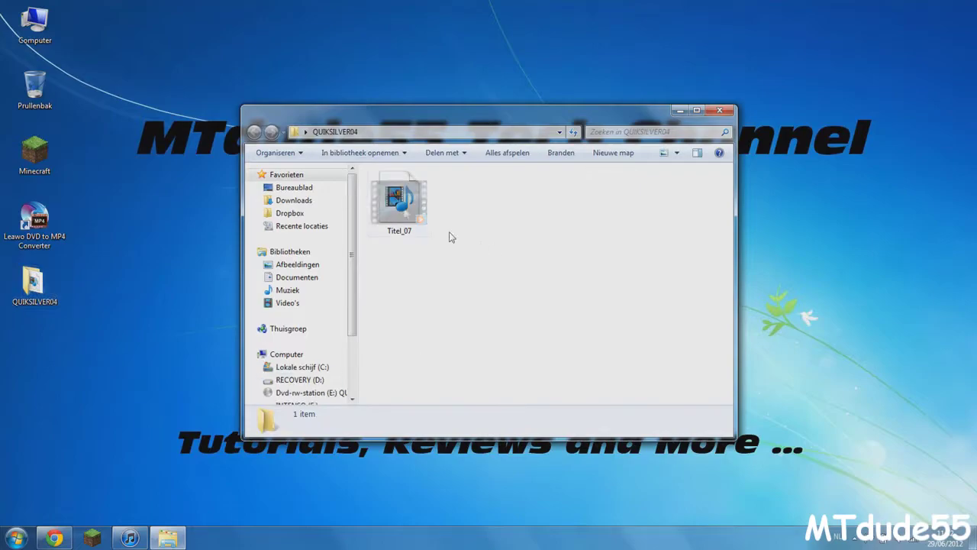
pyautogui.doubleClick(378, 223)
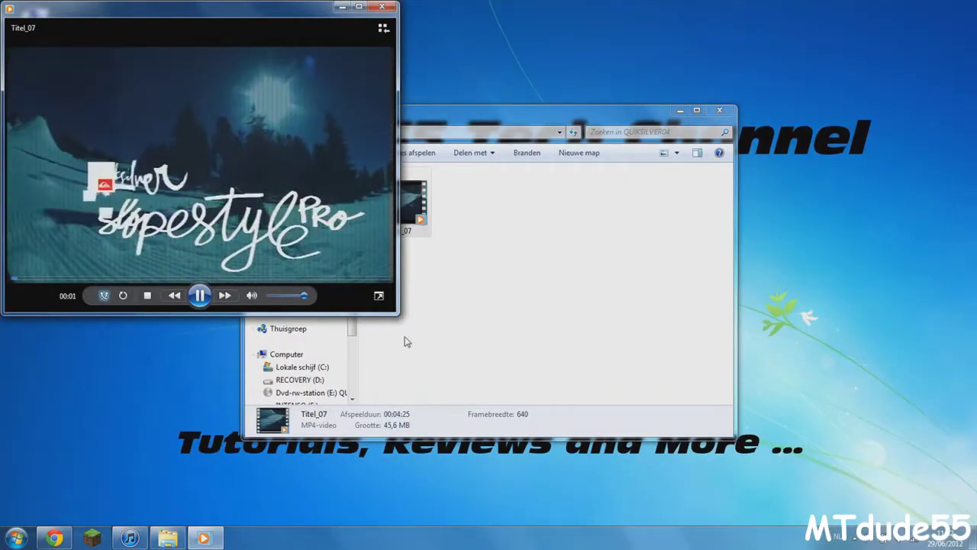
pyautogui.click(199, 295)
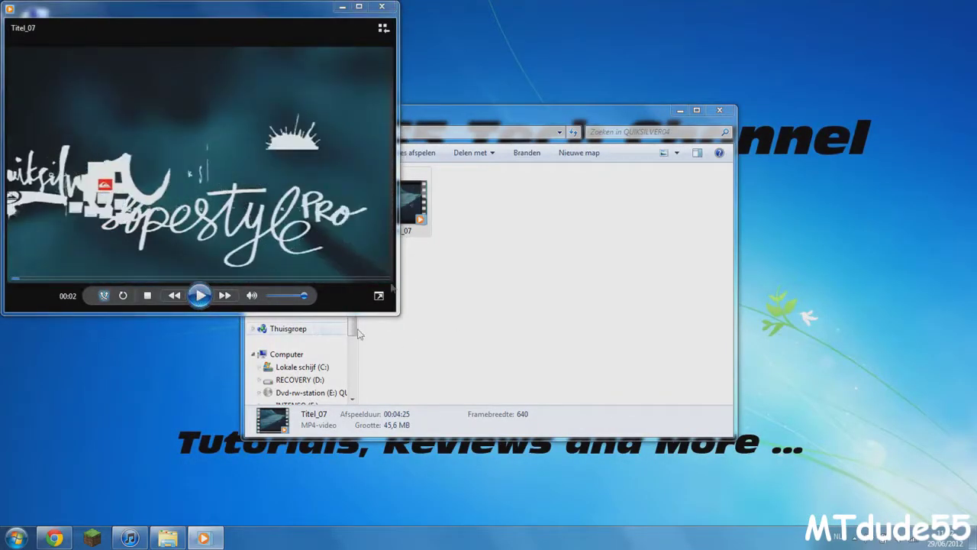
pyautogui.click(382, 6)
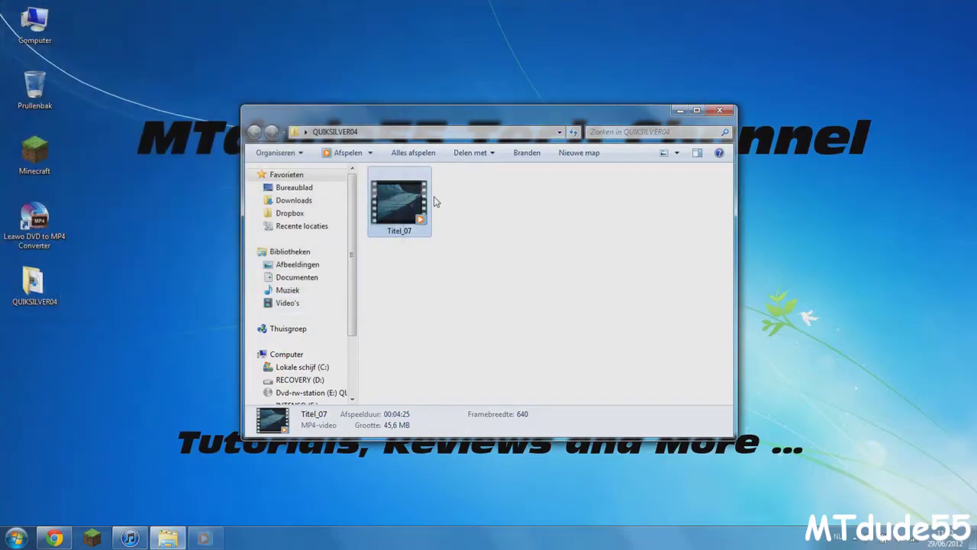
# Rename the Titel_07 video to 'Z Snowboarding Quiksilver' and deselect it
pyautogui.press('F2')
pyautogui.write('Z')
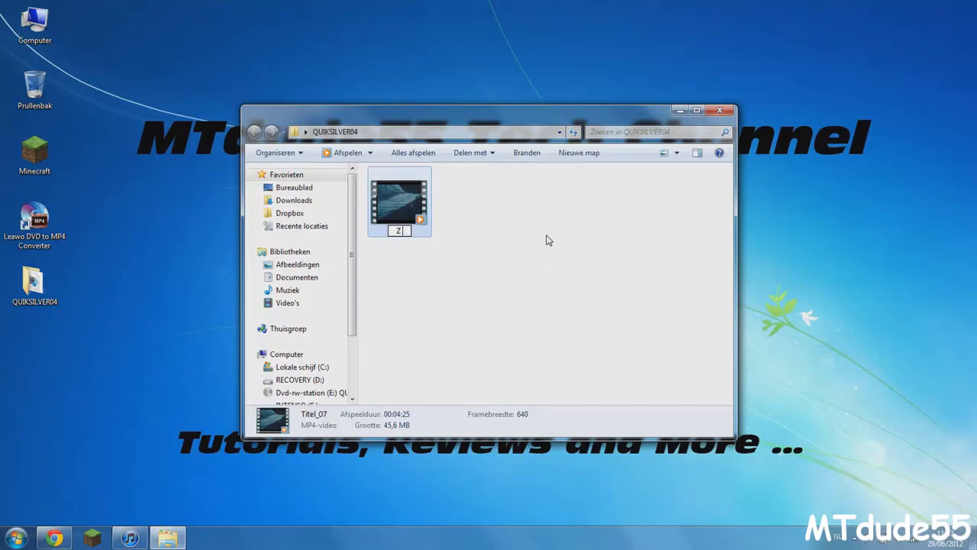
pyautogui.write('sn')
pyautogui.press('BackSpace')
pyautogui.press('BackSpace')
pyautogui.write('Snowboarding')
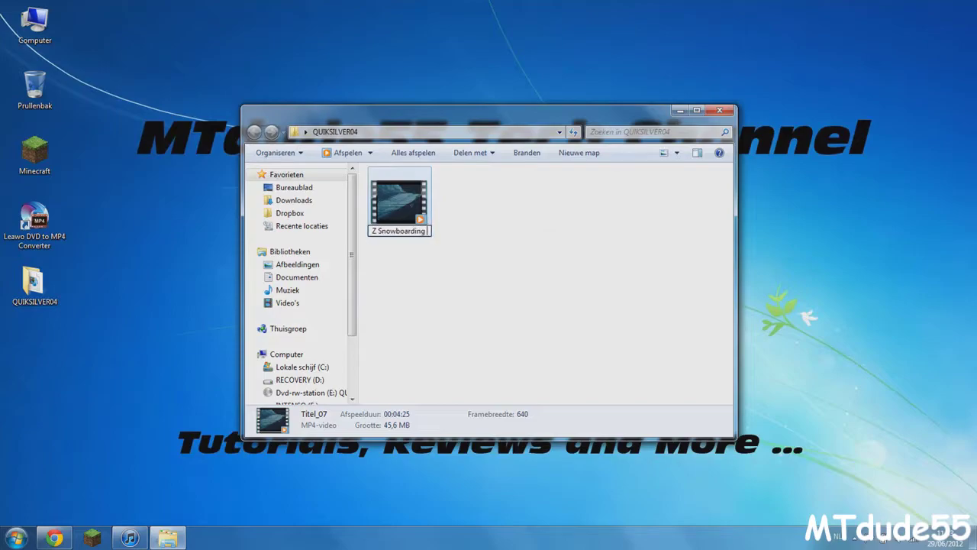
pyautogui.write(' Quiksilver')
pyautogui.press('Return')
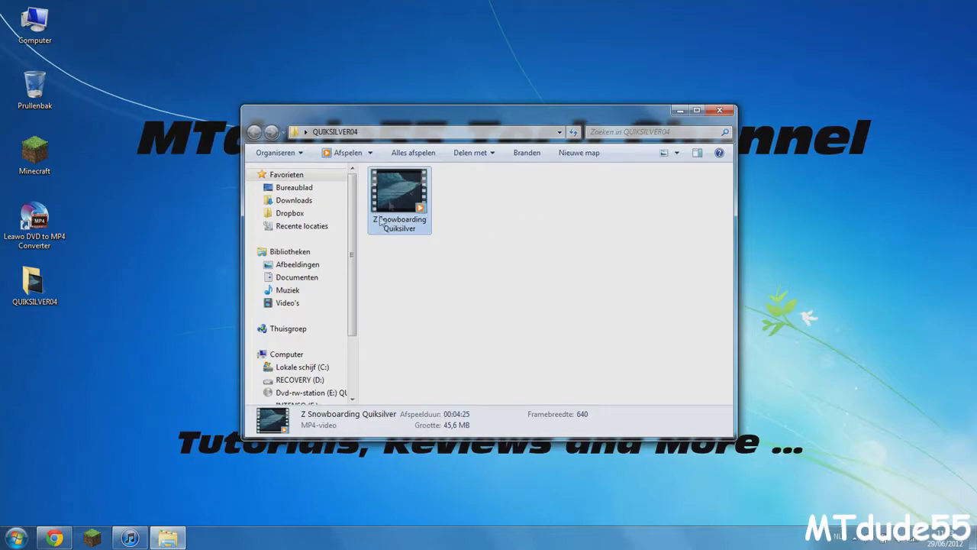
pyautogui.click(465, 217)
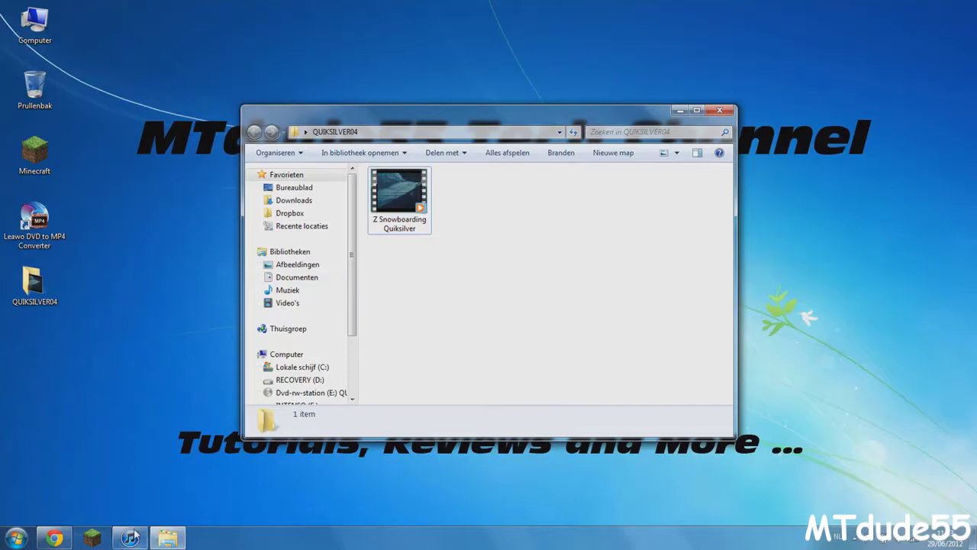
# Minimize Explorer and add 'Z Snowboarding Quiksilver' from Bureaublad > QUIKSILVER04 to the iTunes library
pyautogui.click(679, 110)
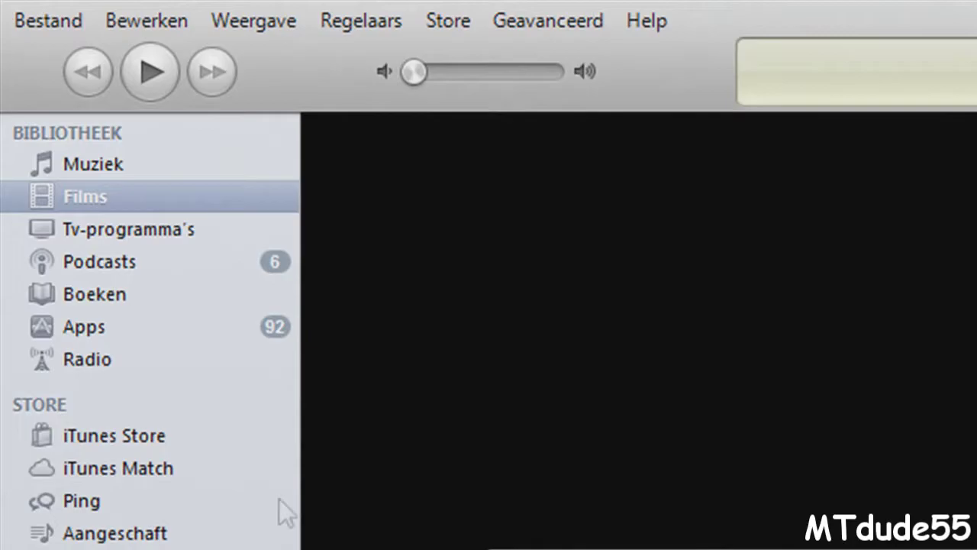
pyautogui.click(46, 27)
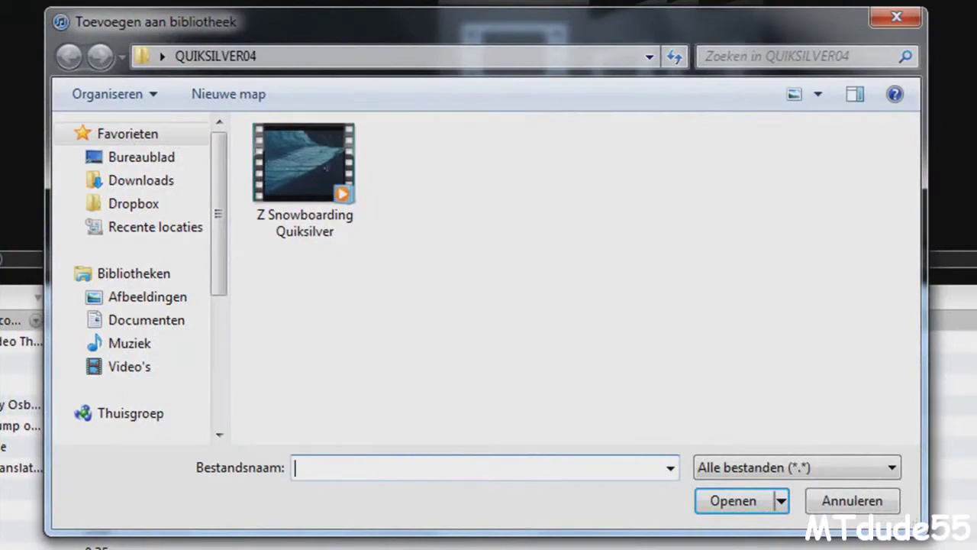
pyautogui.click(128, 160)
pyautogui.doubleClick(359, 343)
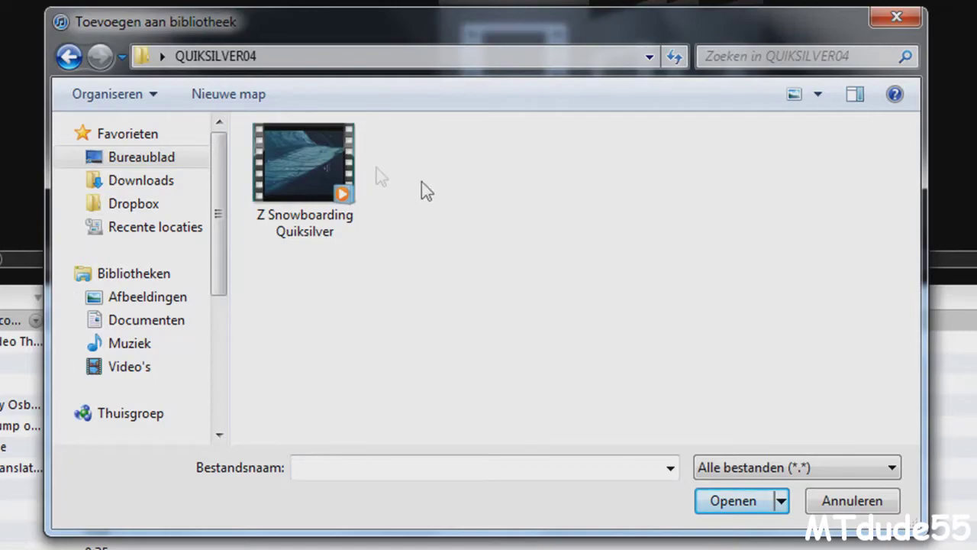
pyautogui.click(289, 195)
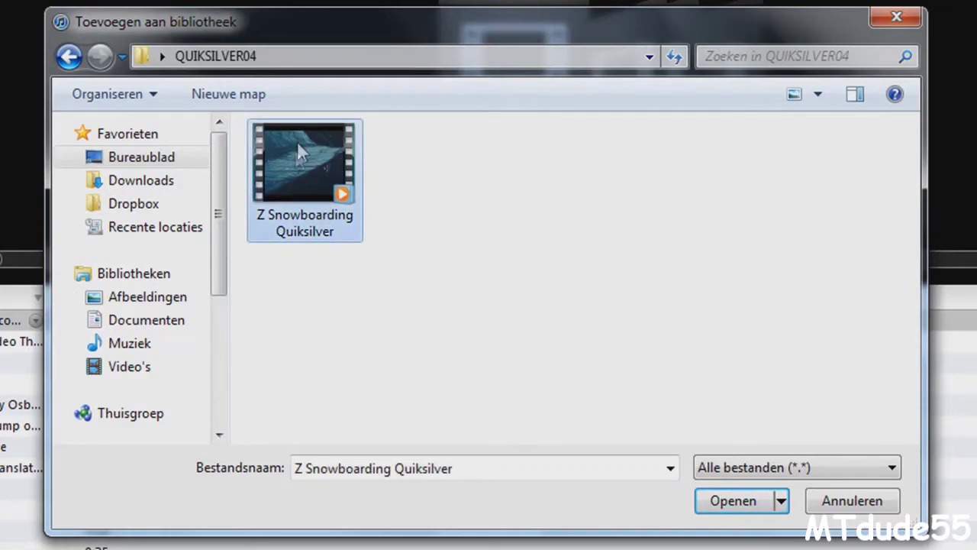
pyautogui.click(738, 507)
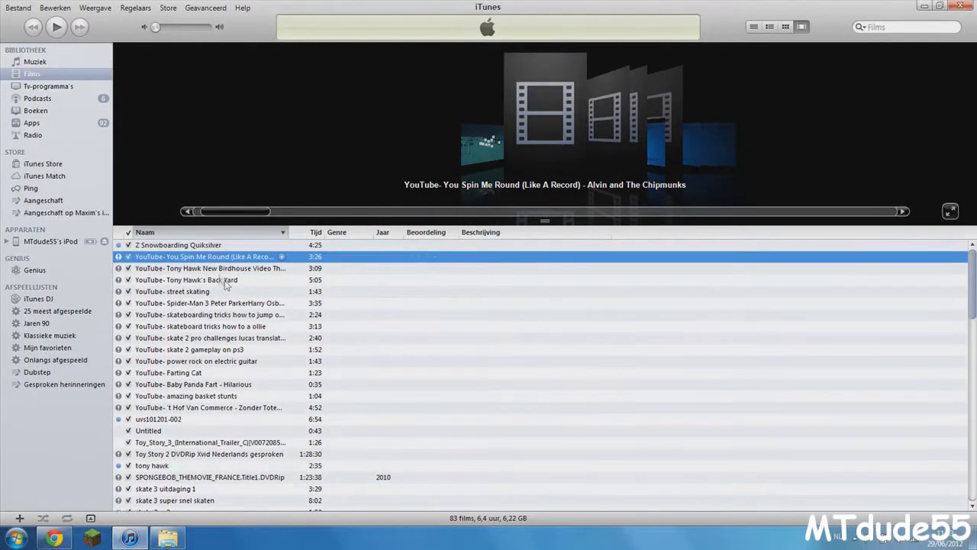
# Tick Z Snowboarding Quiksilver in the iPod's Films sync list, making 25 films, and apply to sync
pyautogui.click(176, 246)
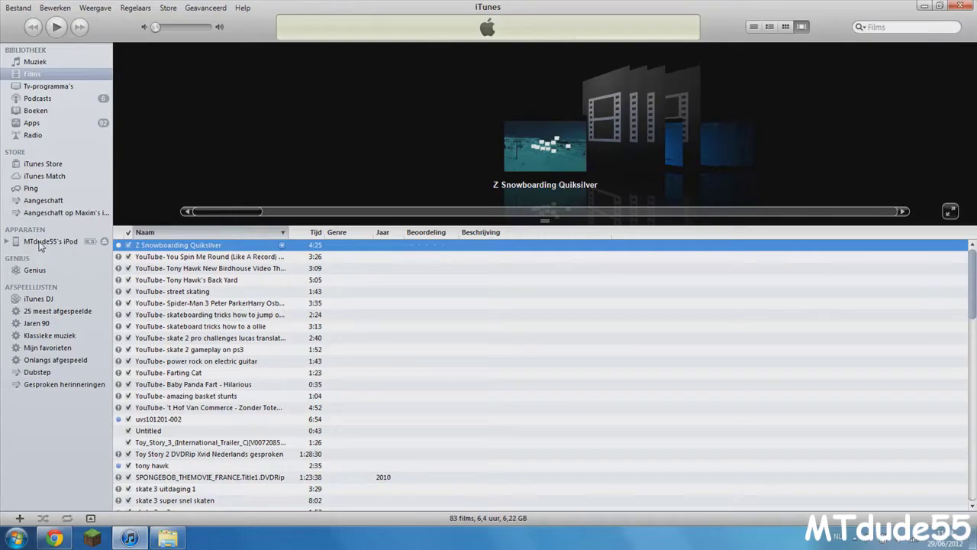
pyautogui.click(41, 243)
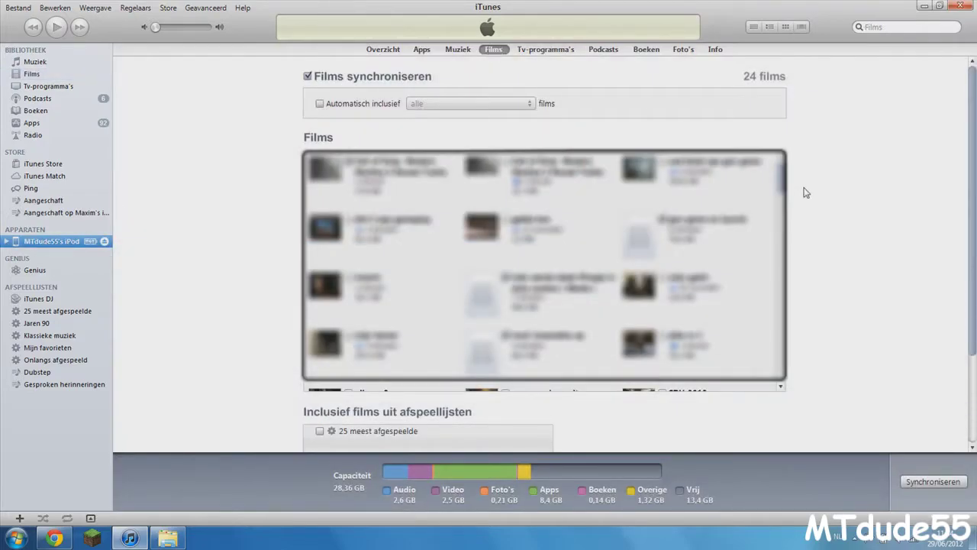
pyautogui.moveTo(785, 185); pyautogui.dragTo(780, 381)
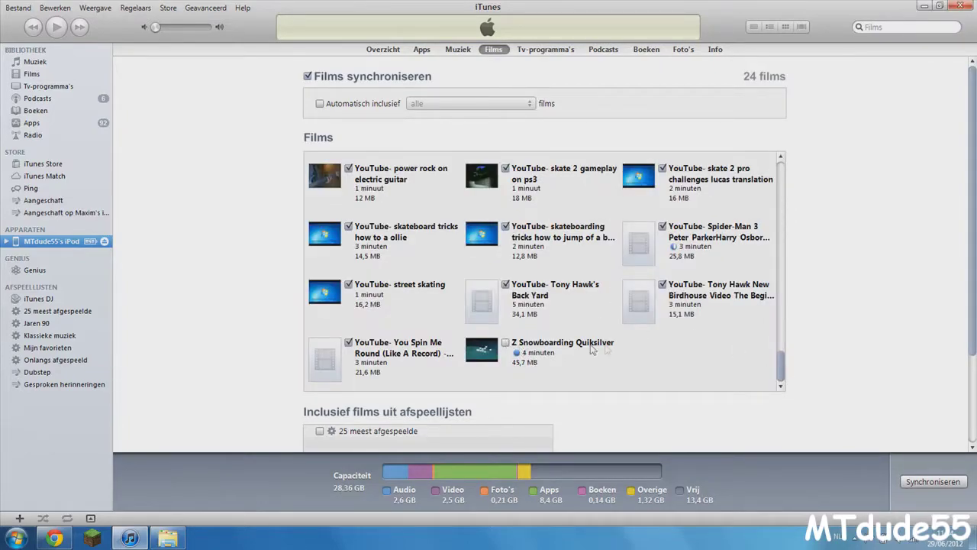
pyautogui.click(505, 343)
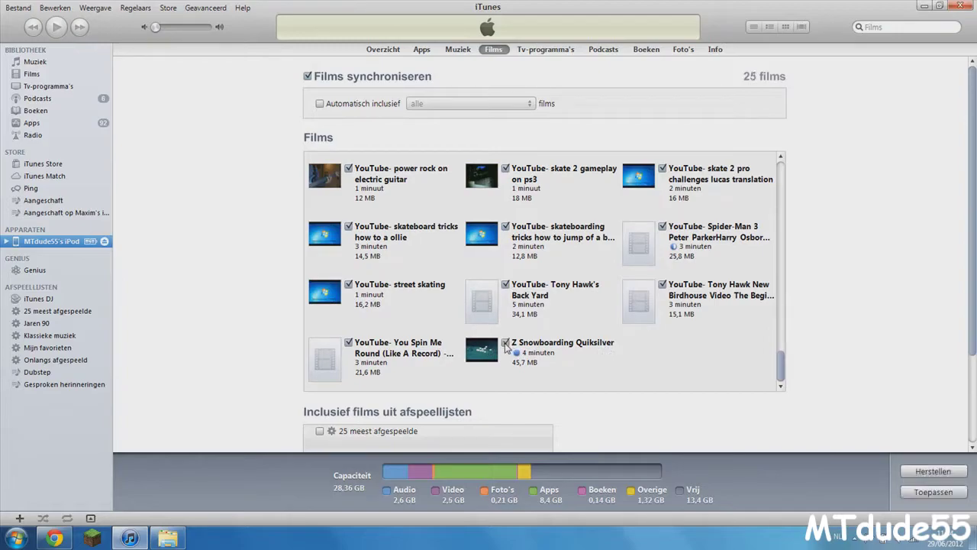
pyautogui.click(941, 492)
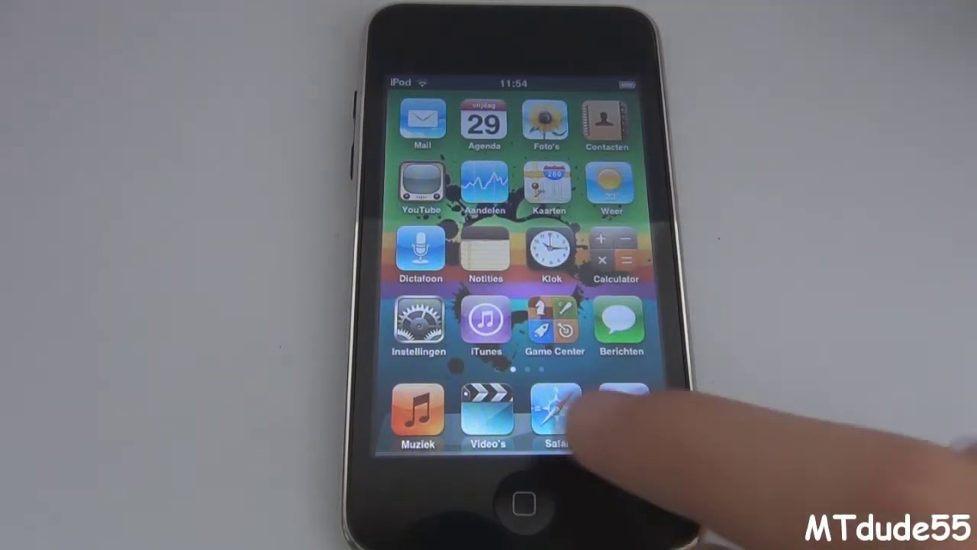
# Launch the Videos app on the iPod touch to reach the synced Z Snowboarding Quiksilver film
pyautogui.click(483, 405)
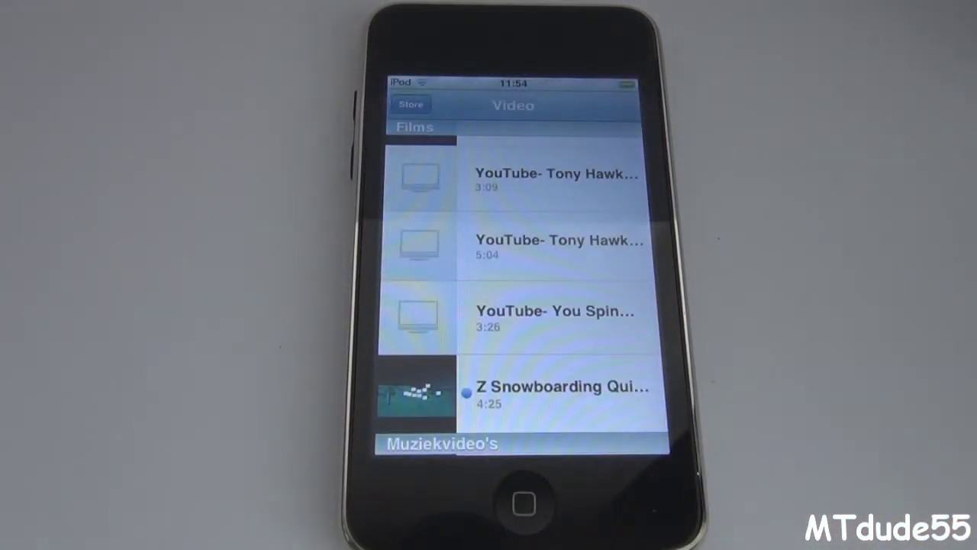